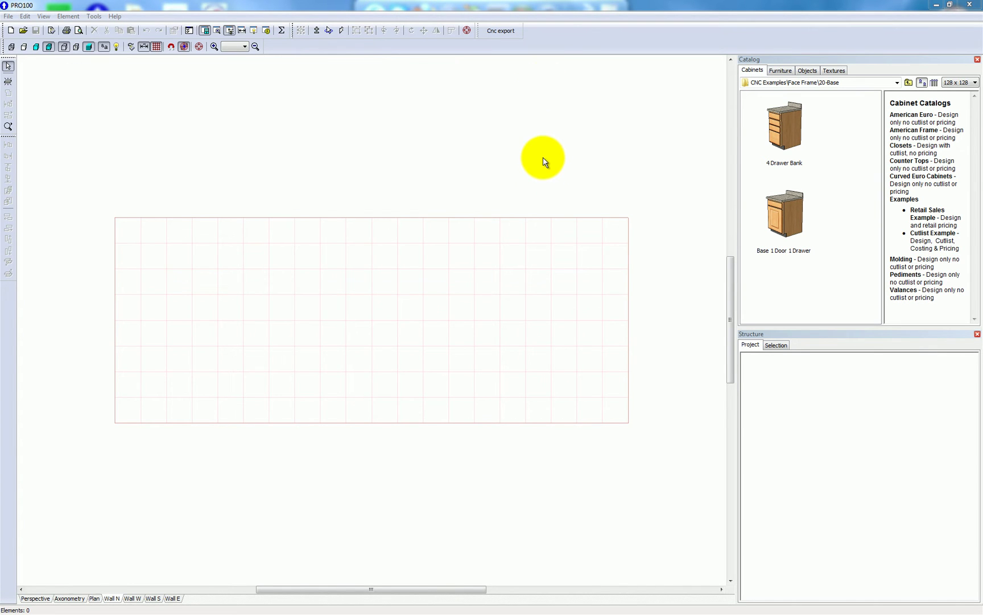
Step: Place a Base 1 Door 1 Drawer cabinet along the floor of Wall N with a 4 Drawer Bank against its right side
click(555, 26)
click(788, 214)
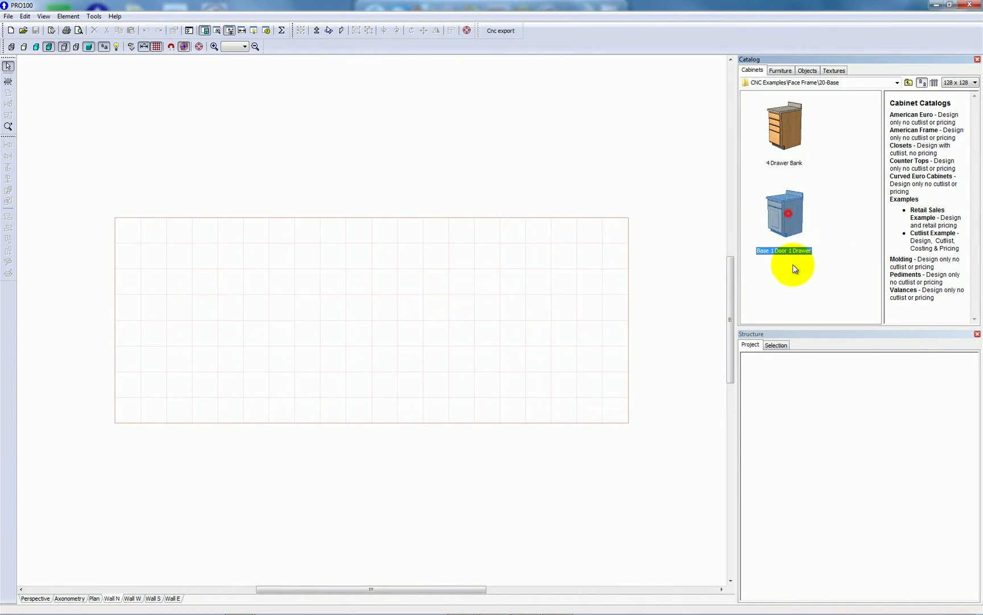
drag(791, 214, 342, 426)
drag(783, 111, 279, 388)
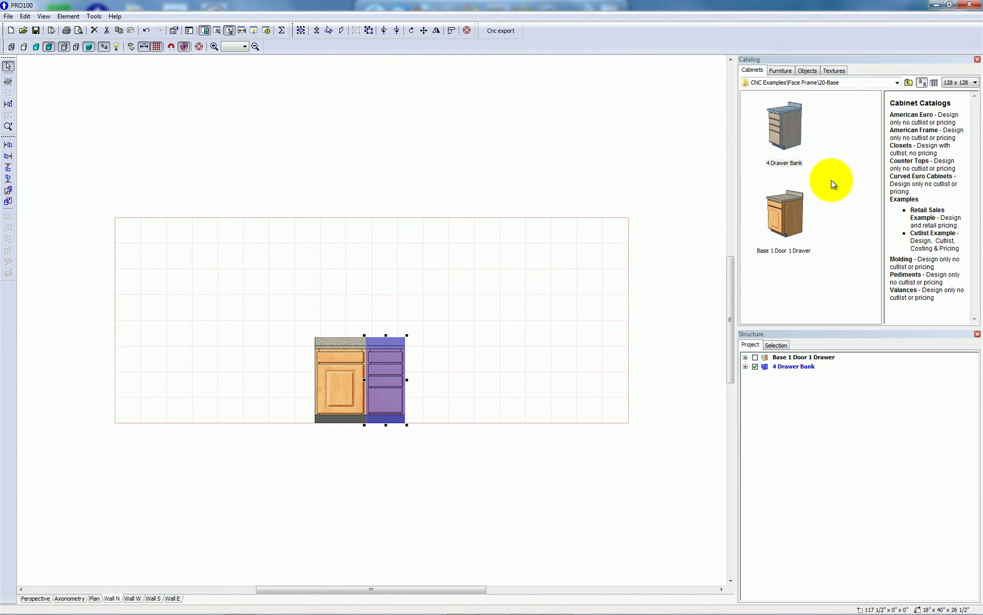
Step: Add an Upper 2 Door cabinet from the 10-Wall catalog above the base cabinets and duplicate it directly to its right
click(909, 82)
double_click(783, 125)
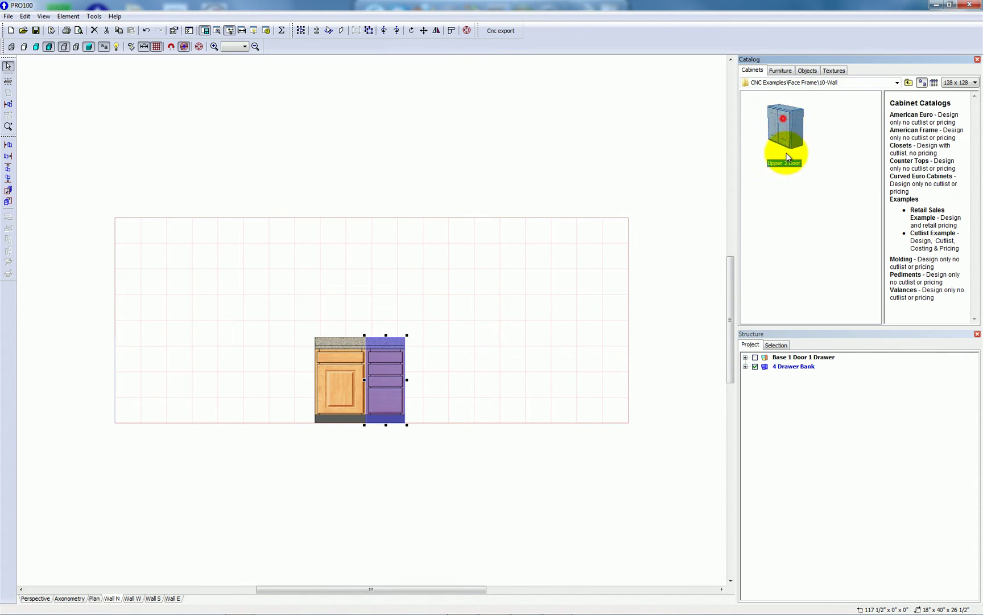
click(785, 130)
drag(786, 137, 360, 182)
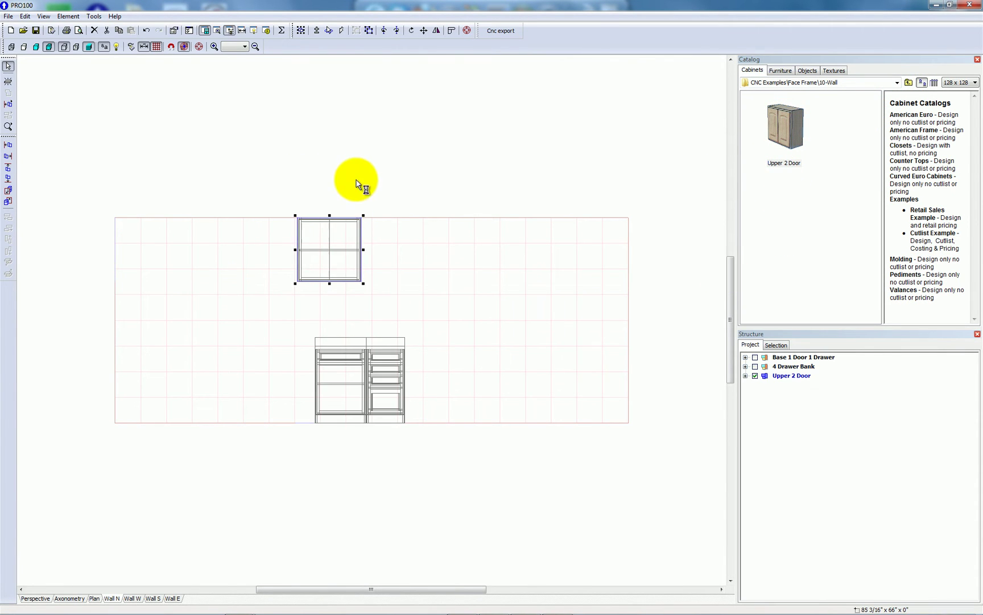
drag(336, 251, 353, 196)
drag(331, 236, 402, 246)
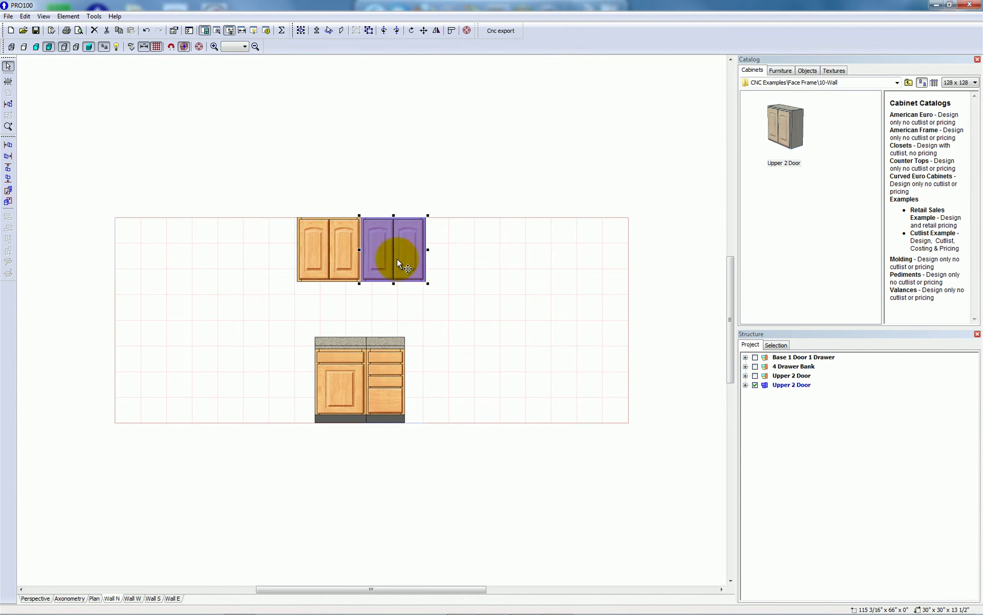
Step: Set the right upper cabinet's height to 42" and lower it so its top aligns with the neighbouring upper cabinet
double_click(394, 239)
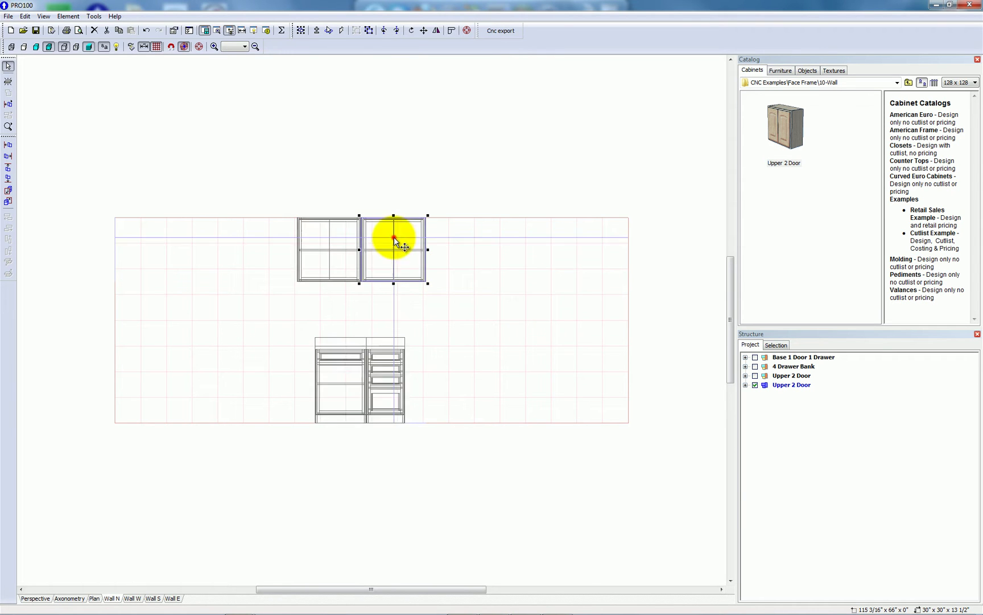
drag(481, 303, 446, 301)
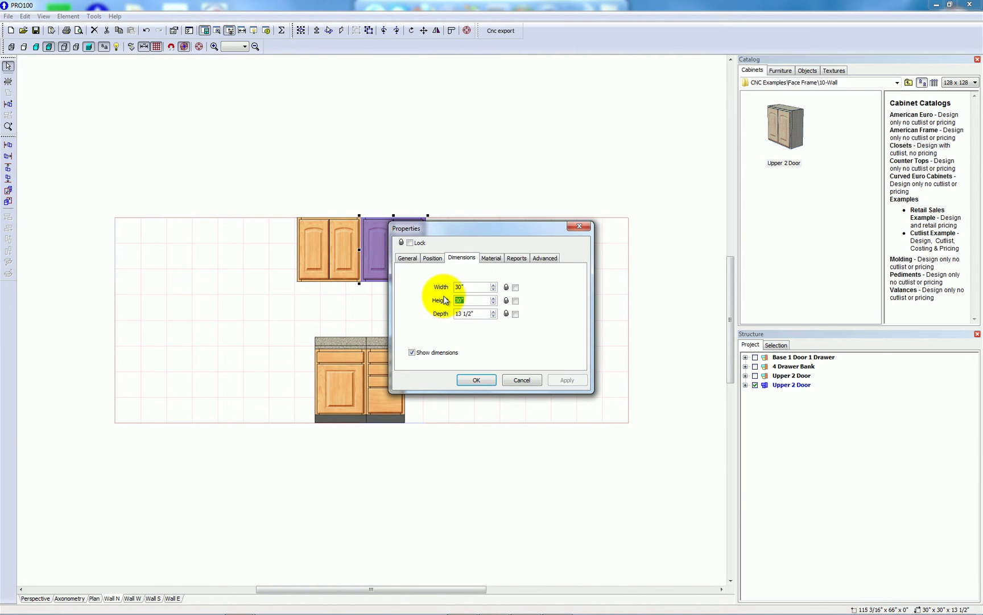
text(42)
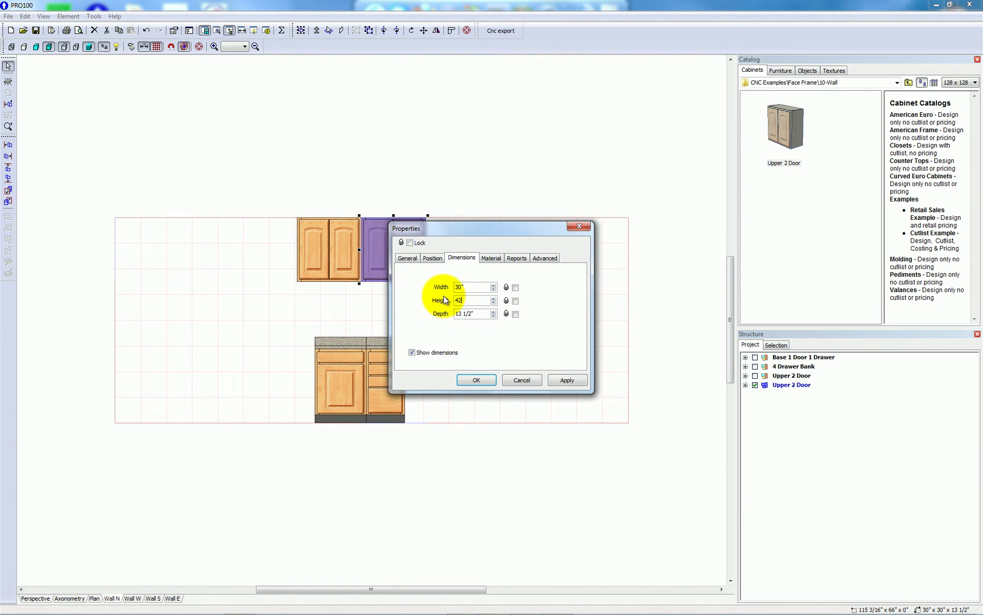
click(566, 380)
click(475, 379)
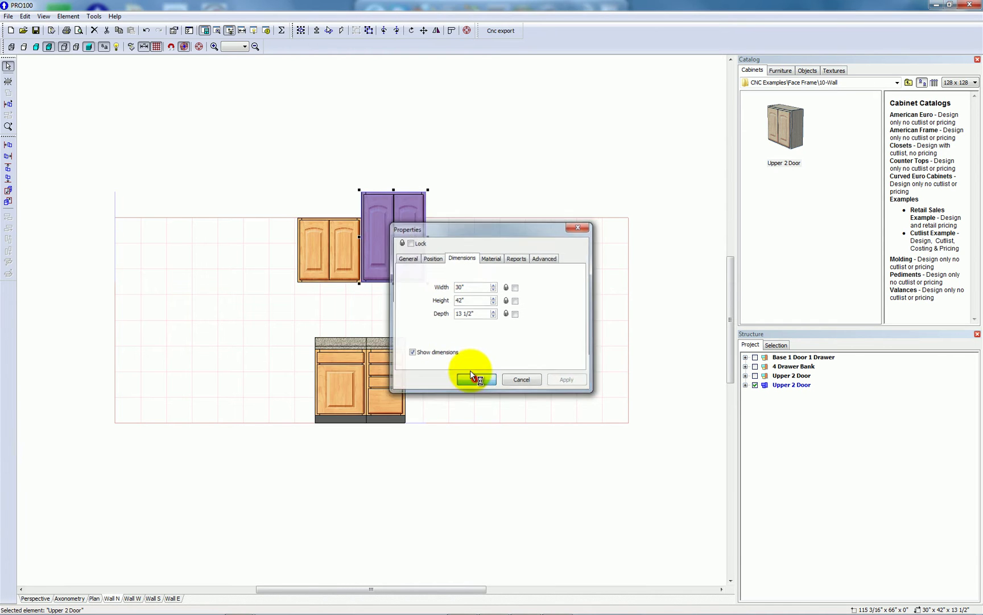
drag(396, 237, 323, 191)
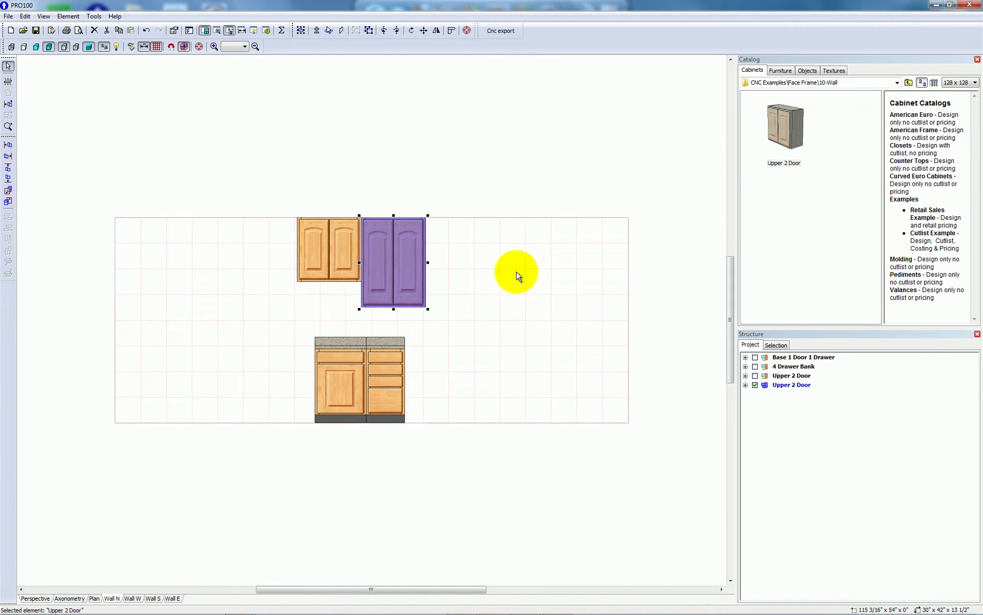
click(495, 262)
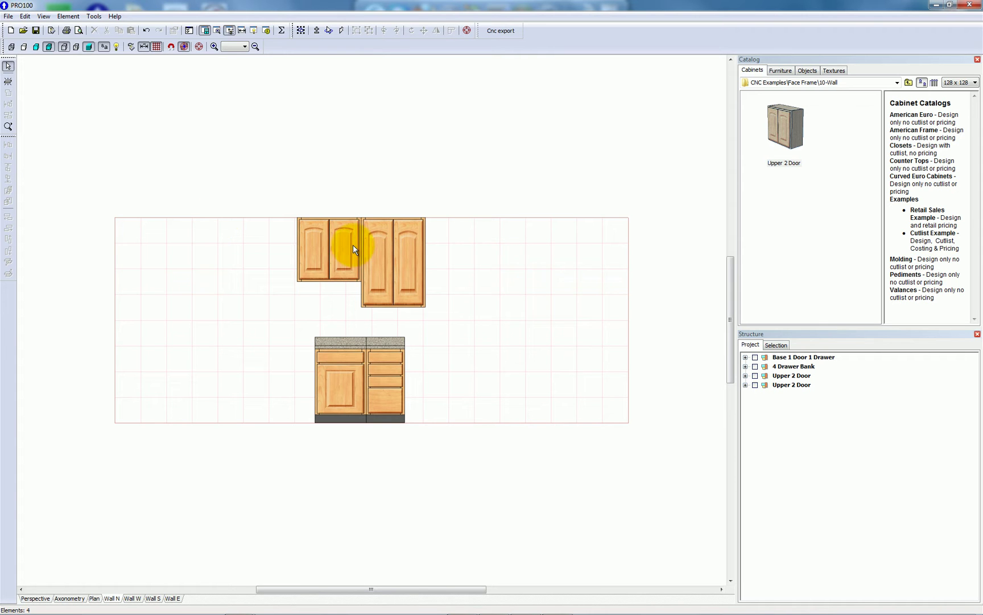
Step: Export the project for CNC to the Desktop as "CNC Export.aip"
click(500, 30)
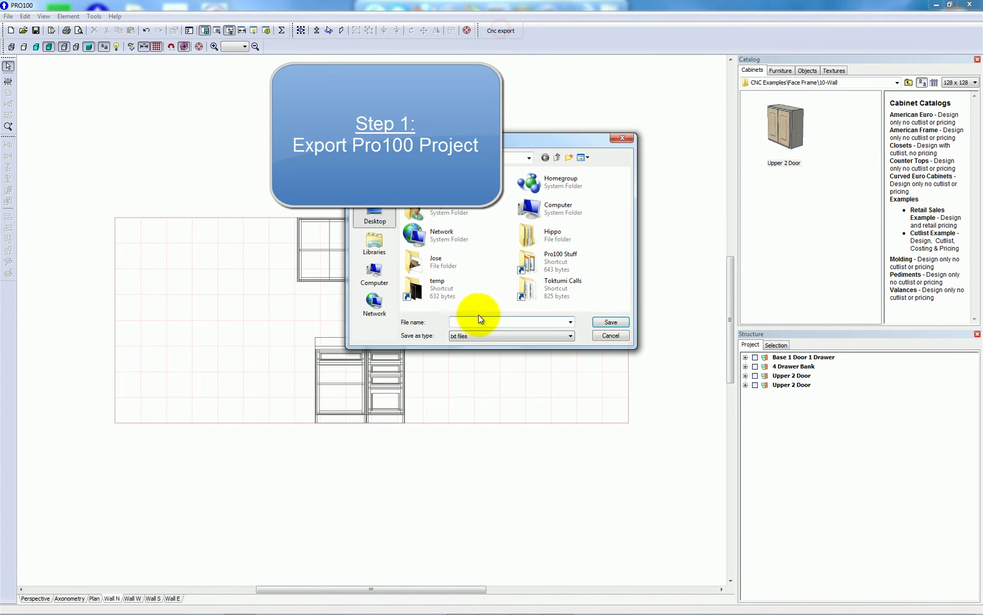
text(cnc)
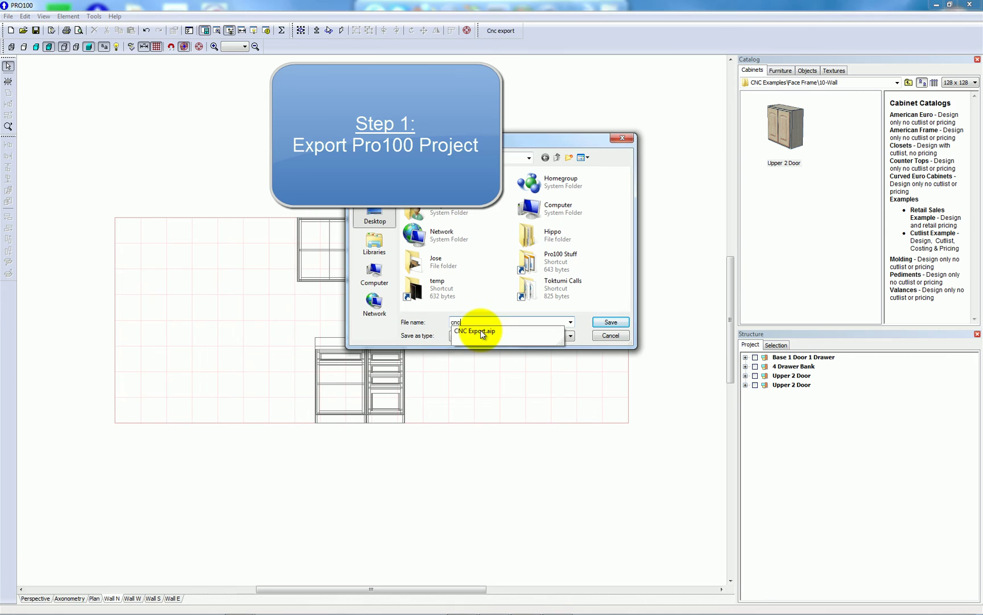
click(478, 331)
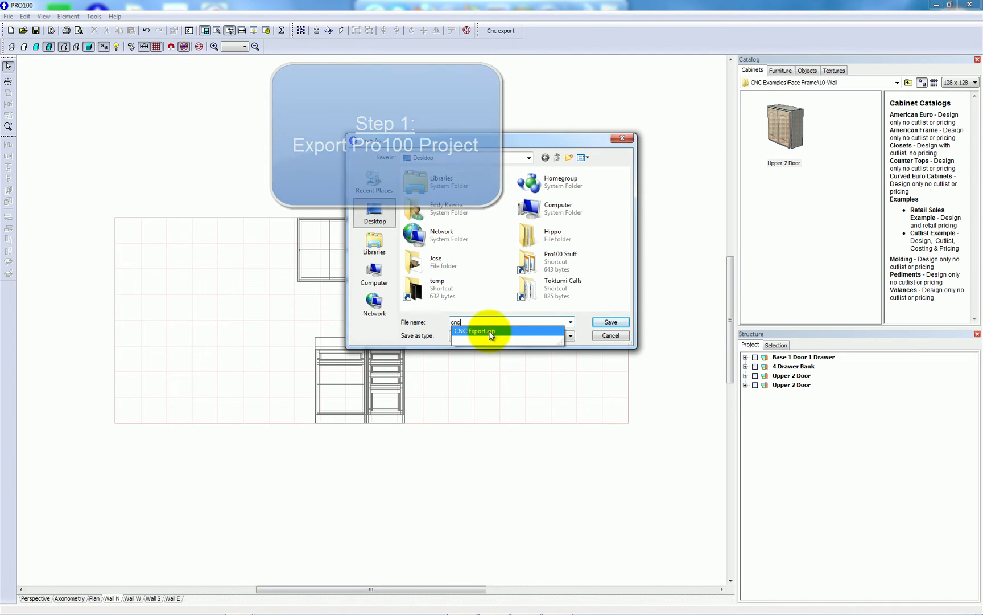
click(509, 323)
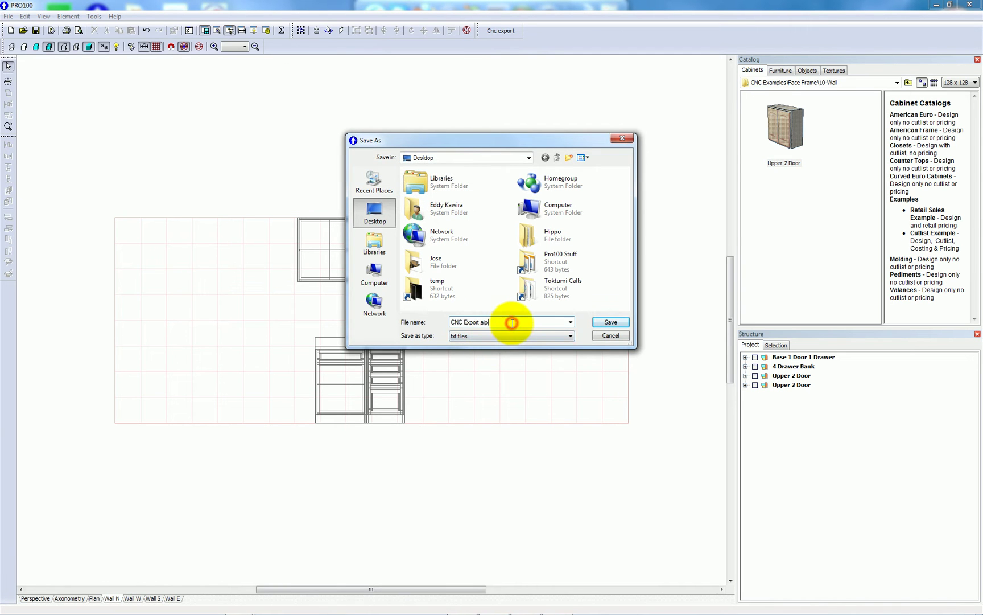
click(613, 321)
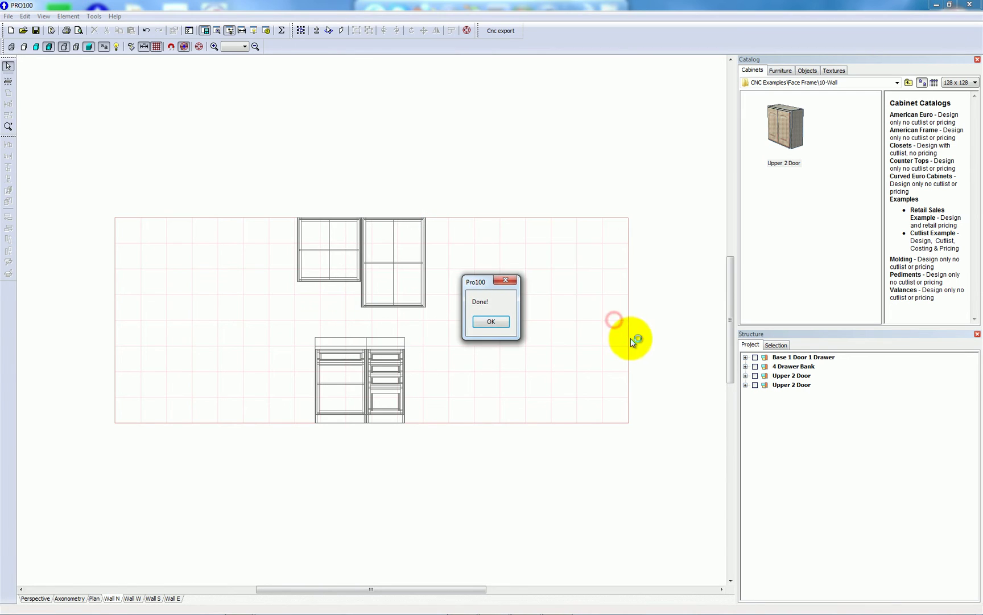
click(491, 322)
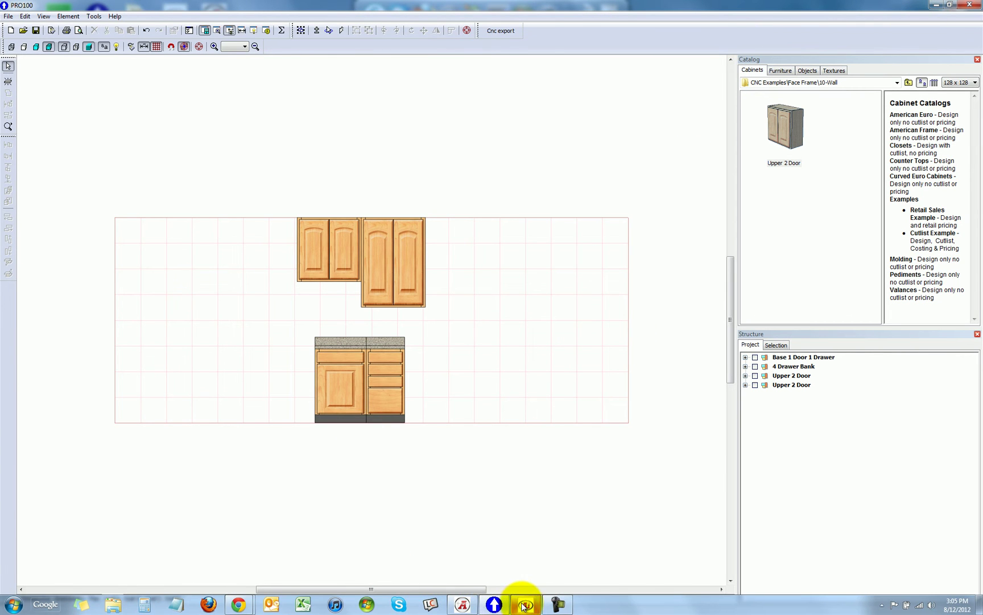
Step: Switch to Ai Center, import "CNC Export.aip" from the Desktop and refresh the parts list
click(518, 600)
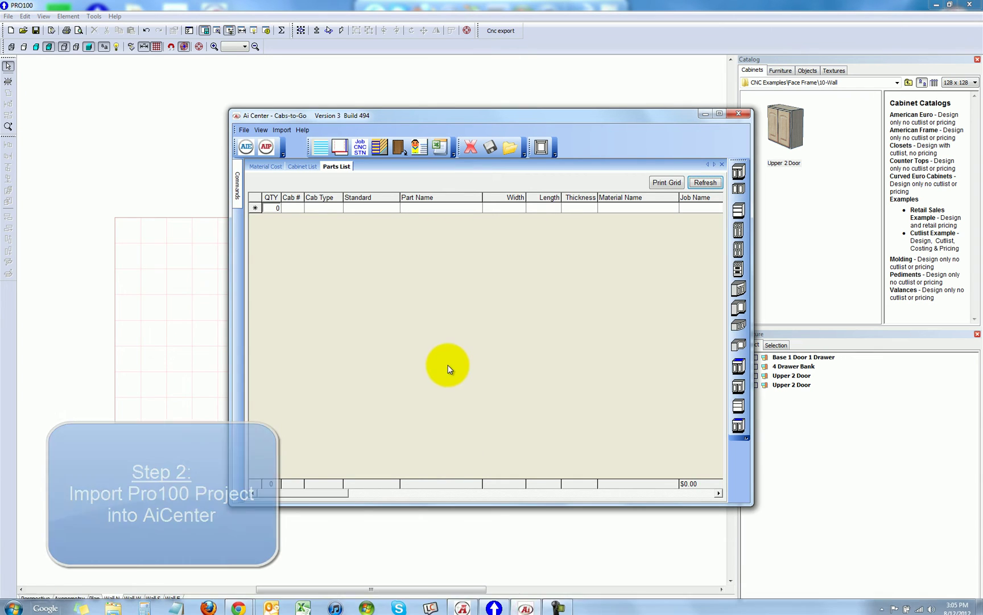
click(267, 147)
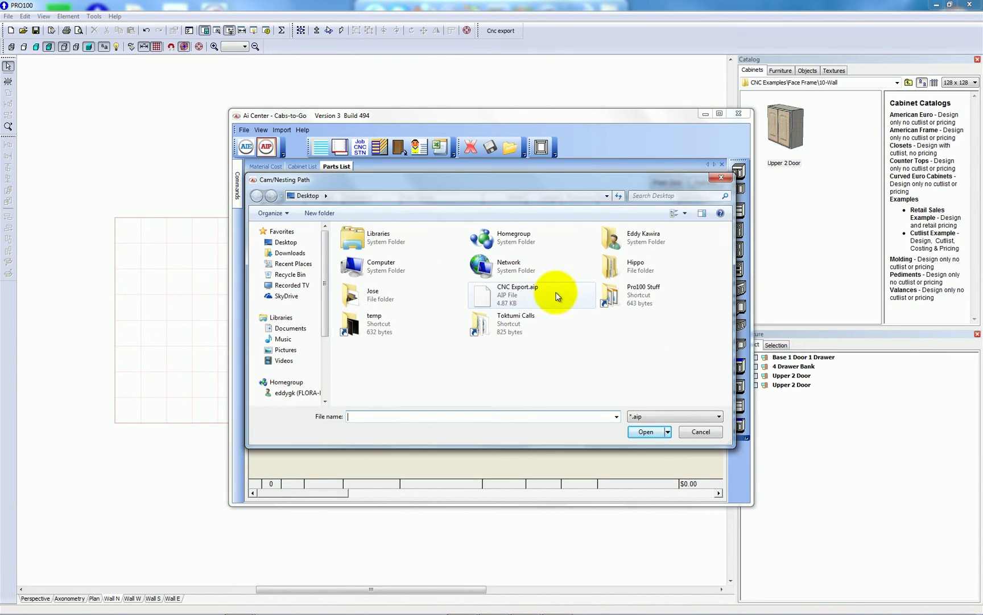
double_click(526, 291)
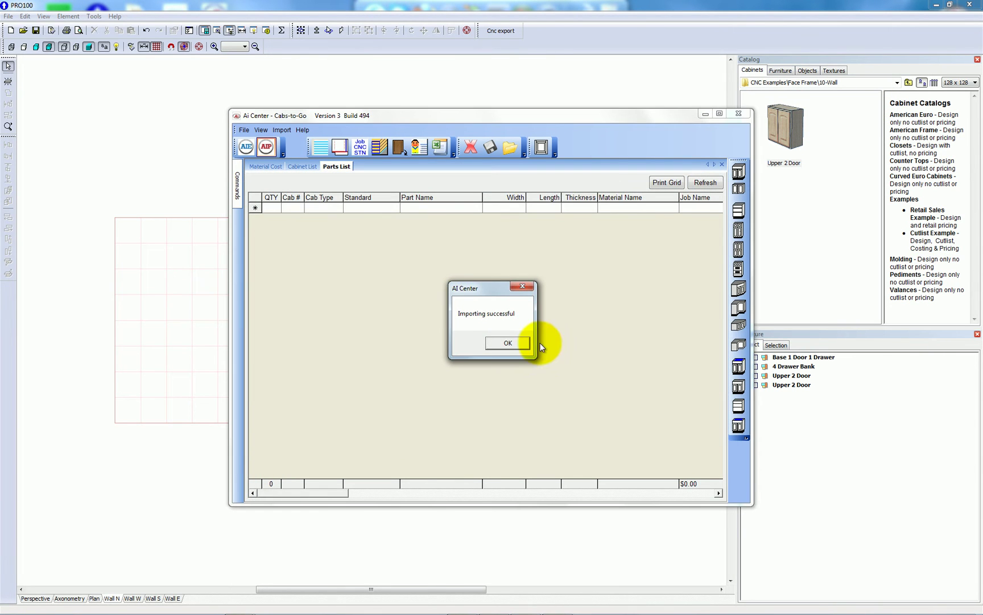
click(520, 342)
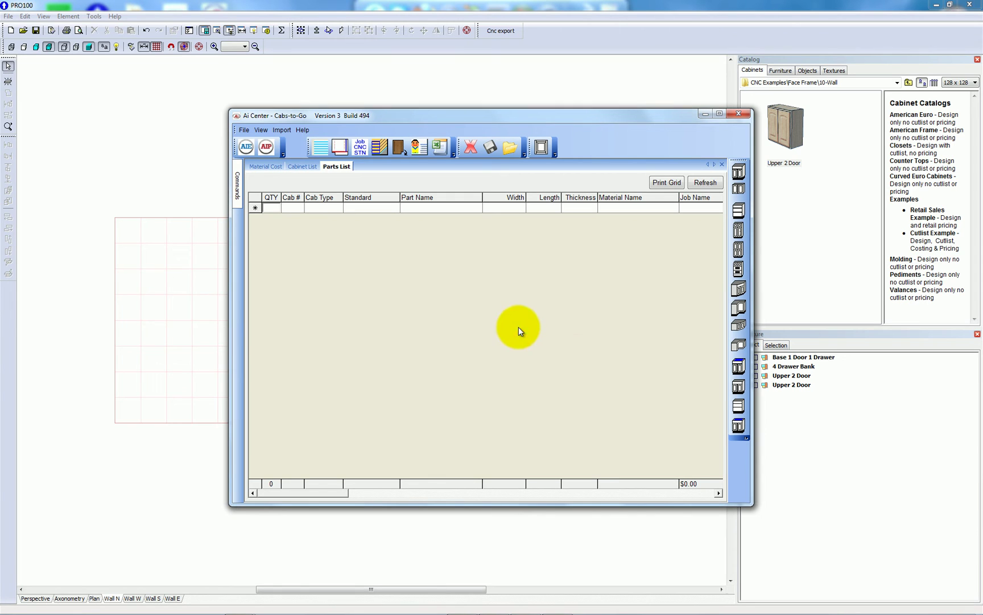
click(712, 180)
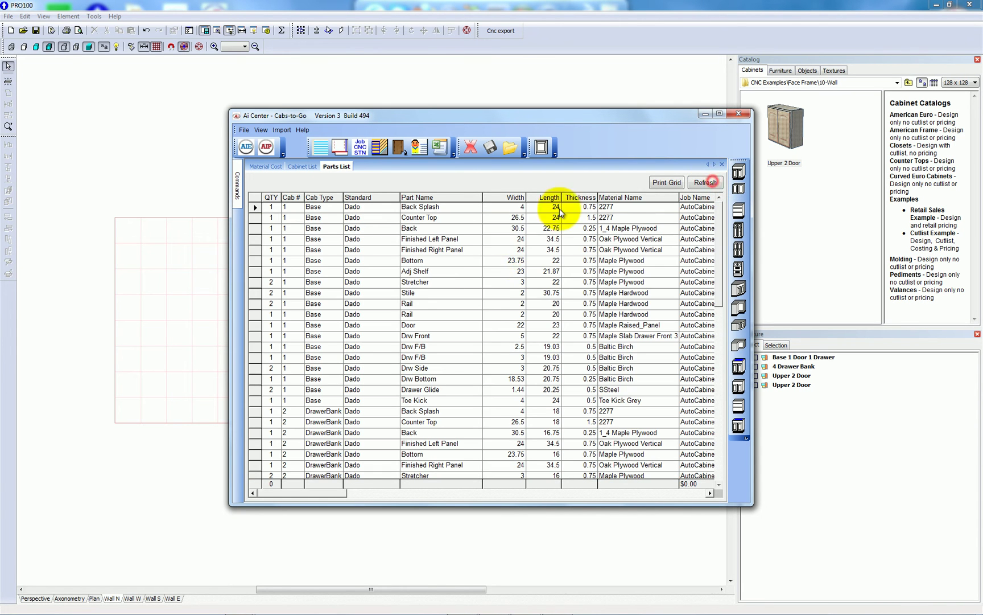
Step: Export every part as a DXF file in the RouterCAM format
click(398, 147)
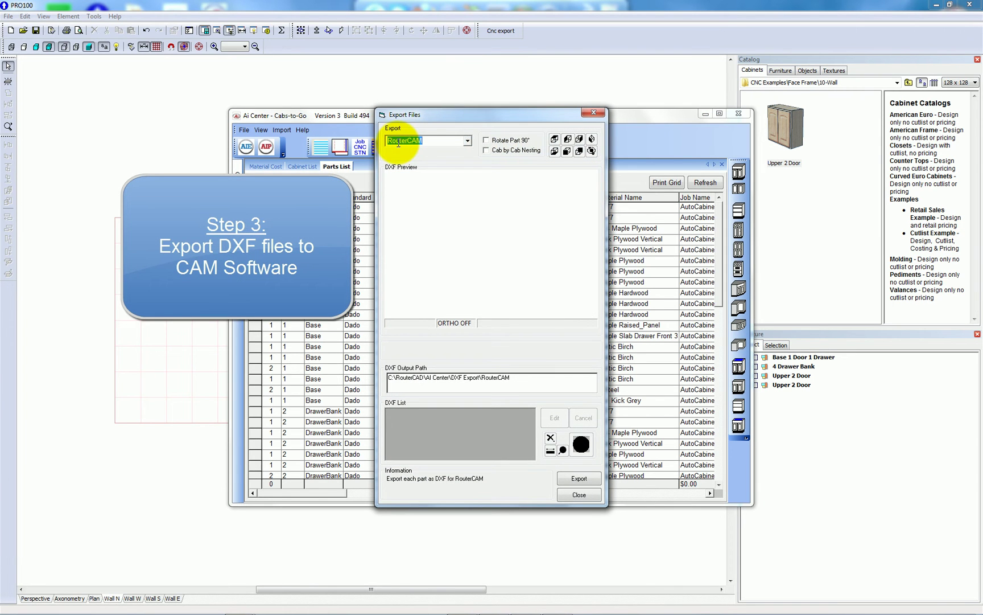
click(468, 140)
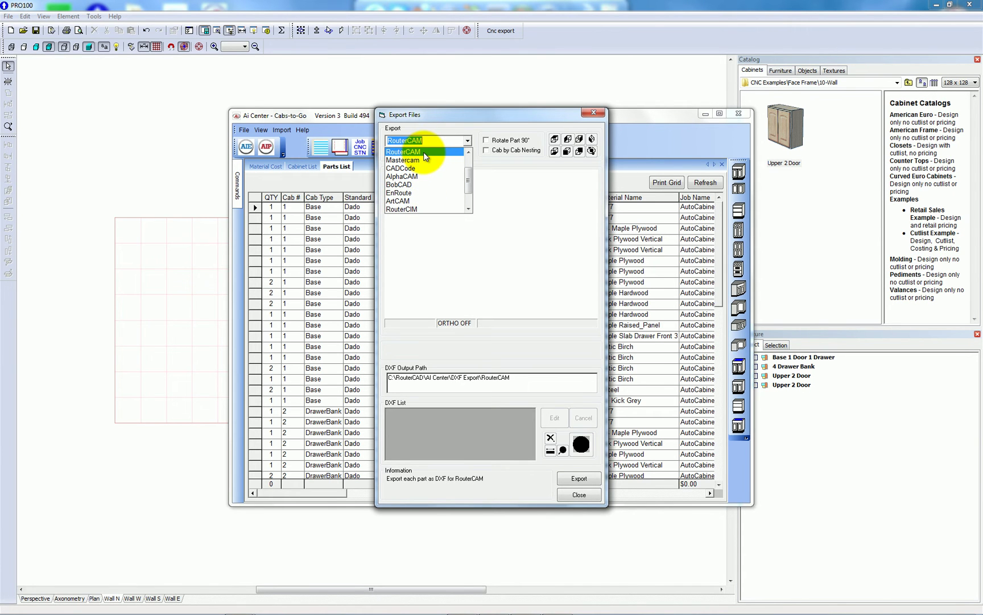
click(423, 152)
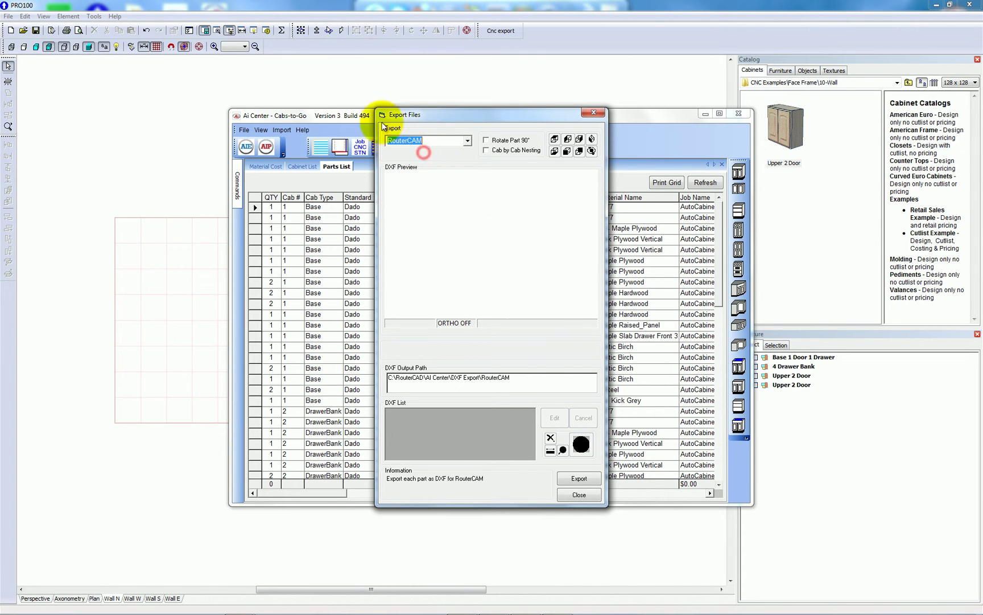
click(586, 478)
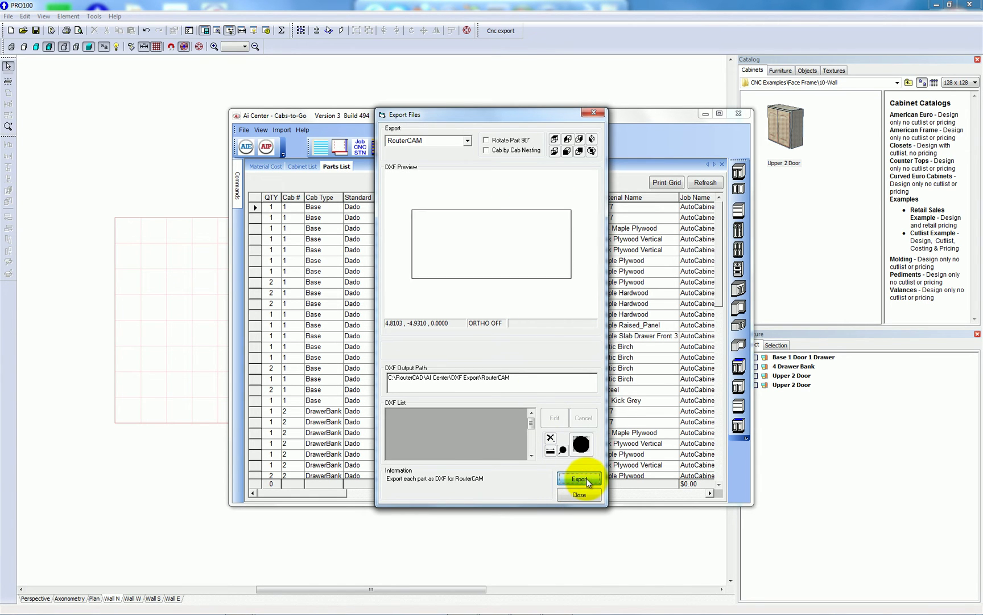
Step: Switch to RouterCAD and import RouterCAM.txt into the Nesting module using the Standard positioning scheme with bounding box
mouse_move(373, 604)
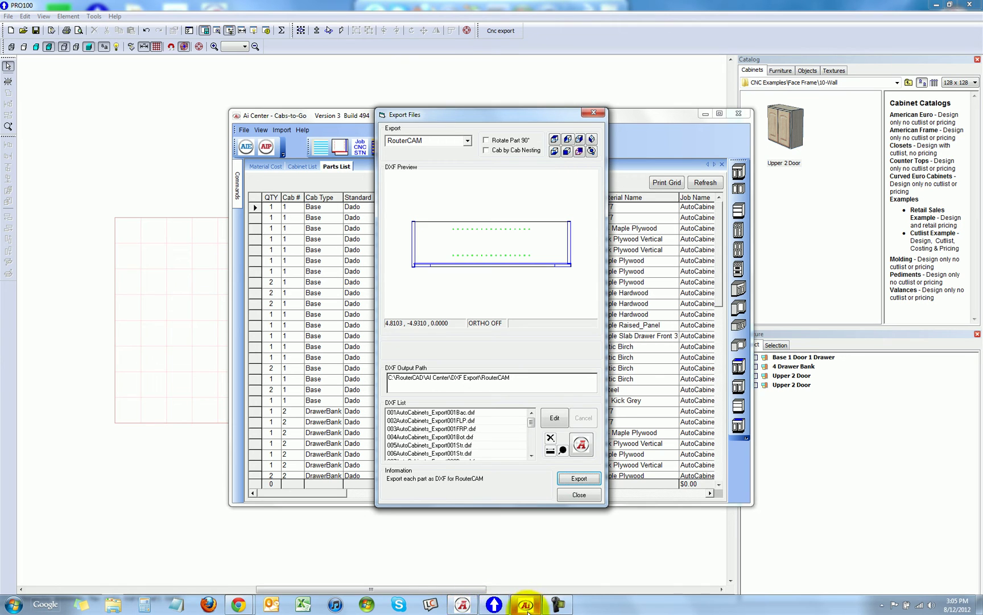
click(461, 602)
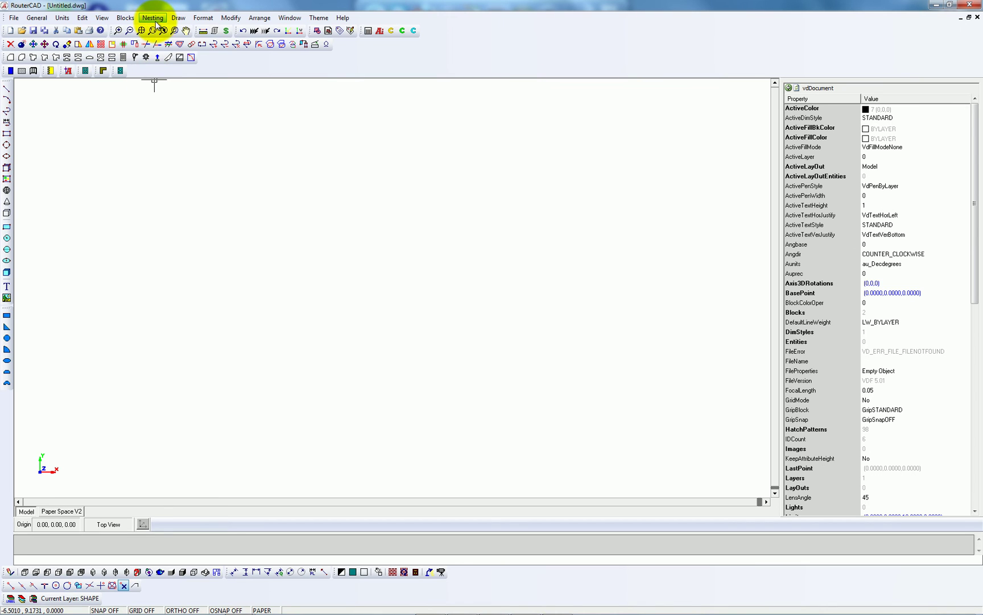
click(152, 17)
click(164, 75)
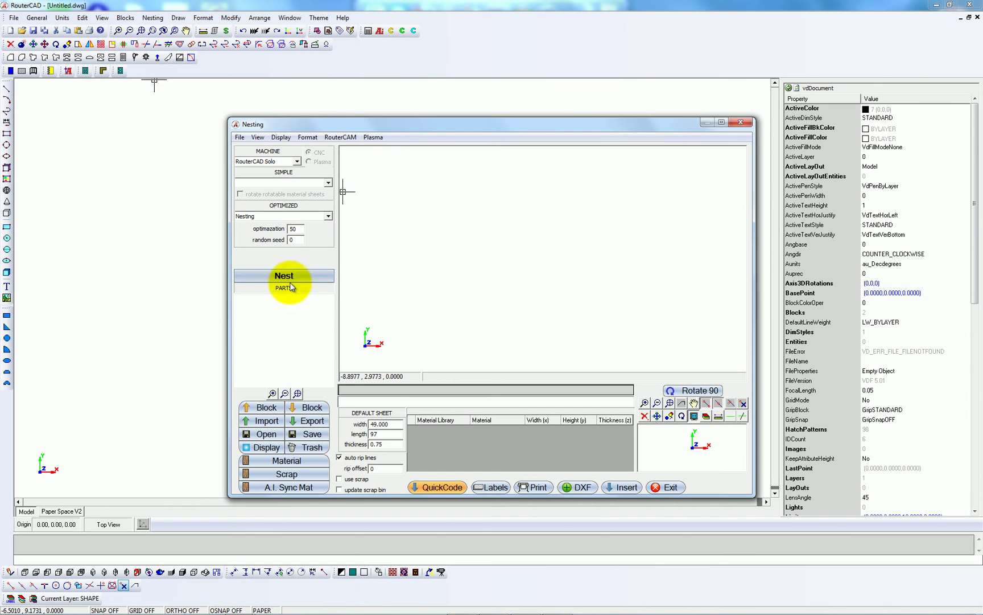
click(264, 424)
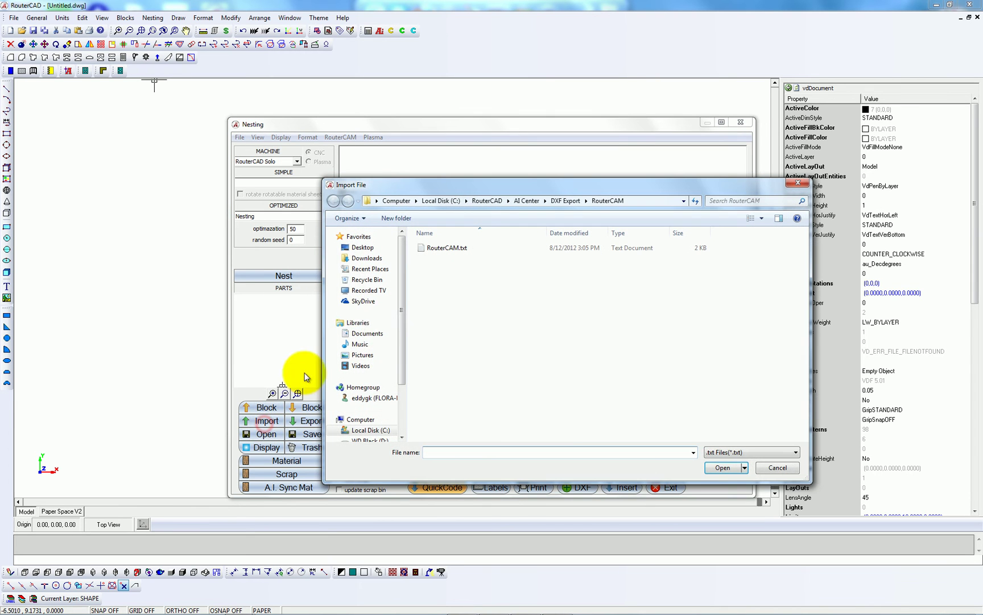
double_click(447, 249)
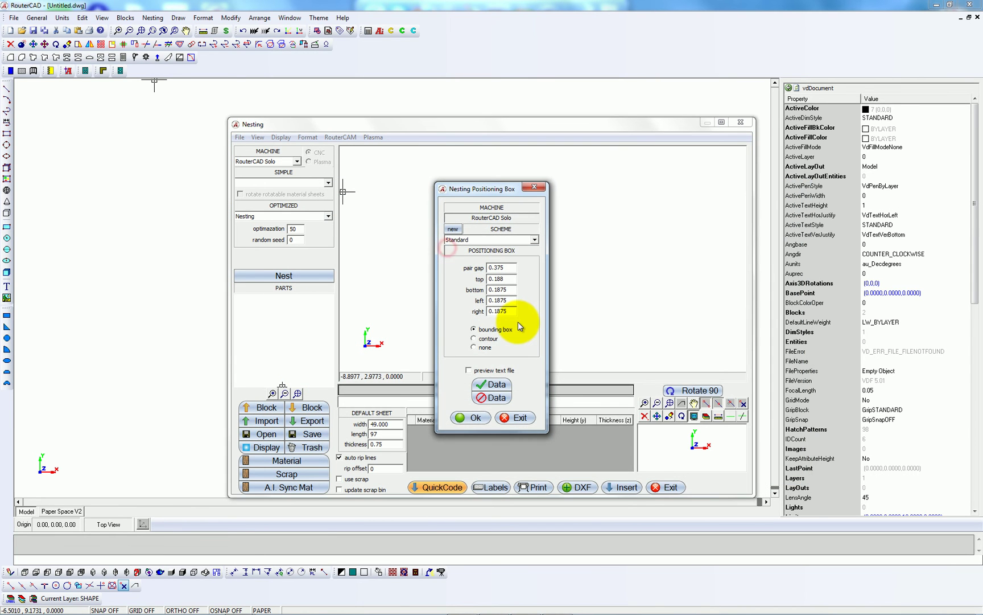
click(461, 419)
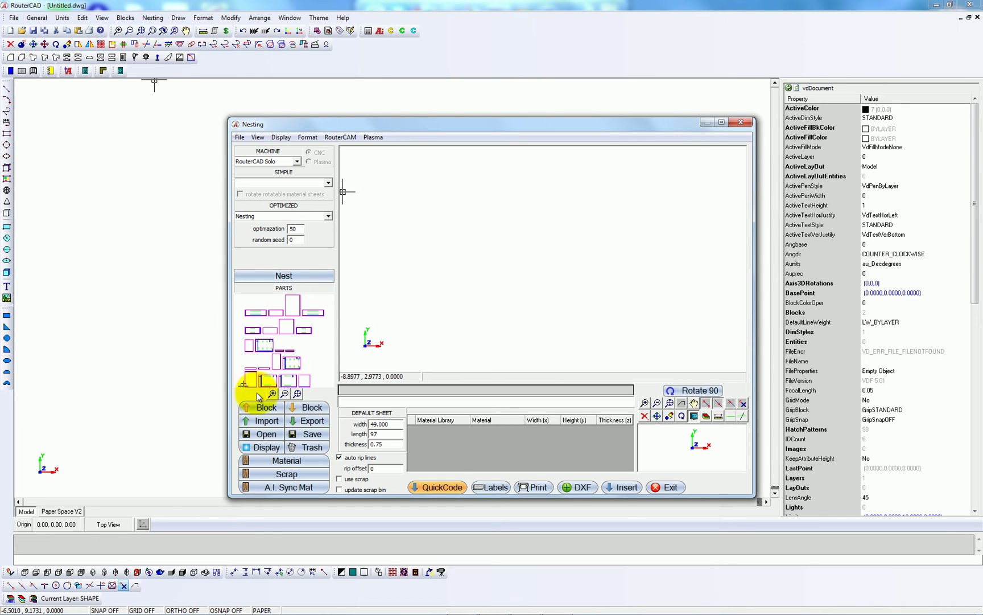
Step: Nest the imported parts onto the material sheets with the optimized Nesting method and inspect the sheet layouts
click(278, 276)
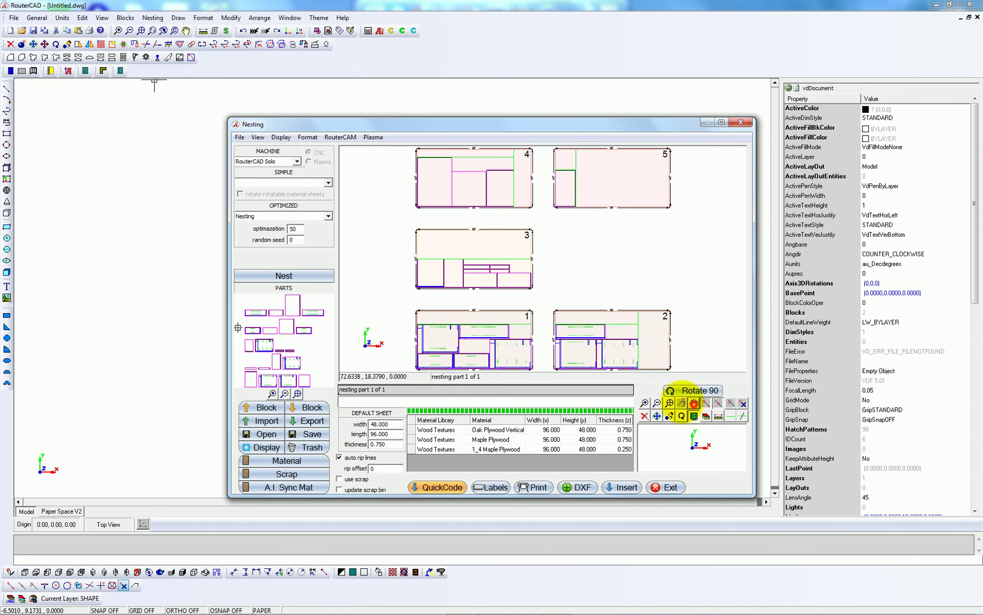
click(694, 403)
drag(503, 344, 522, 294)
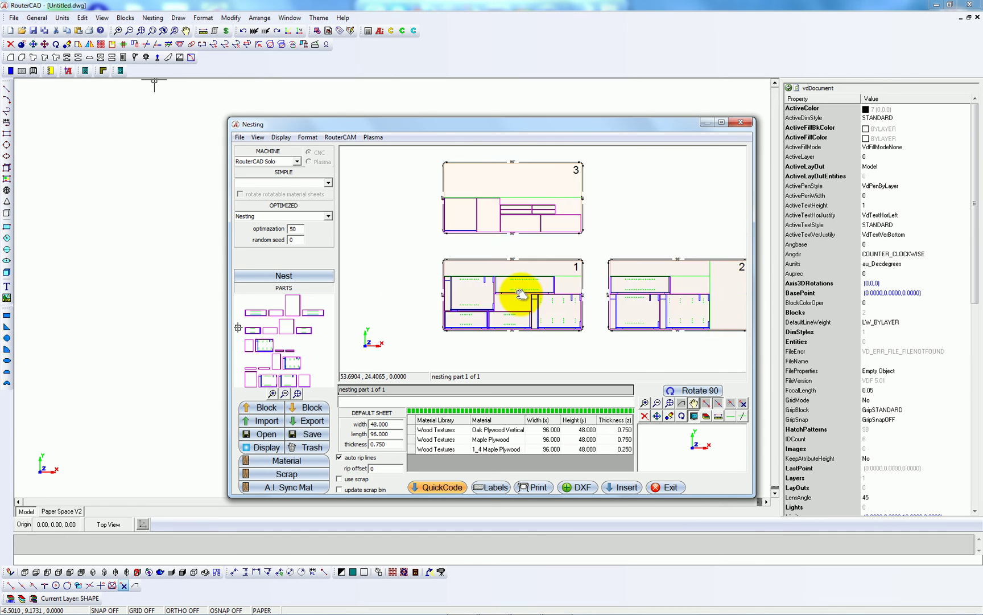
scroll(522, 294, up, 4)
scroll(500, 300, down, 2)
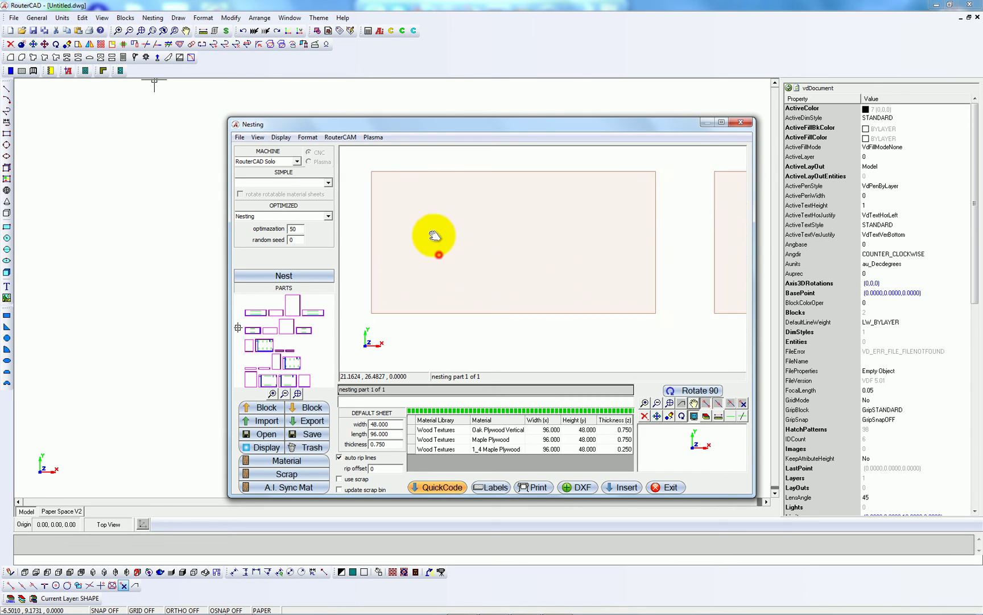
Step: Send the nested sheets to RouterCAM QuickCode and enable pausing after each sheet
drag(430, 248, 434, 235)
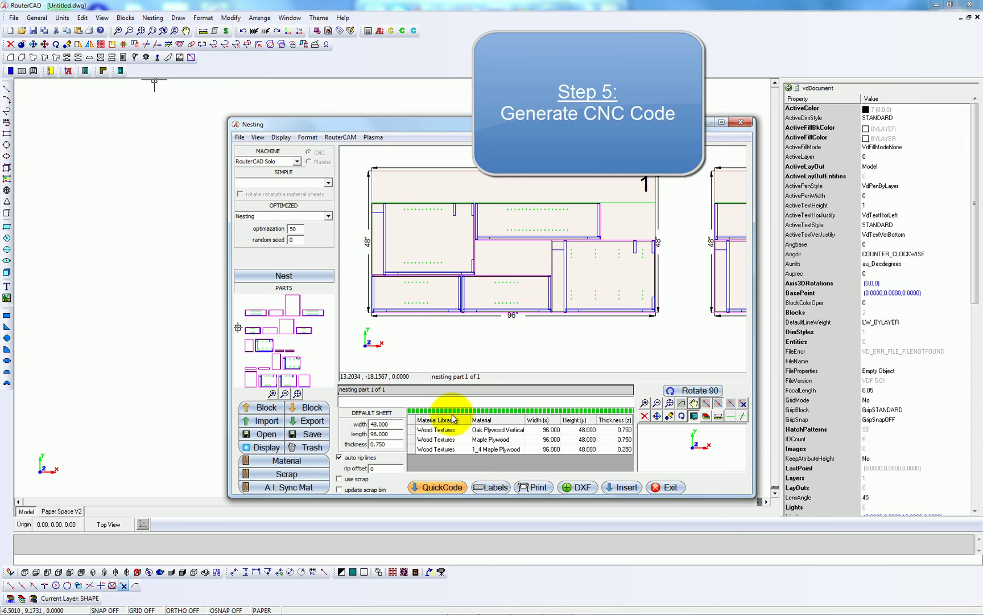
click(440, 491)
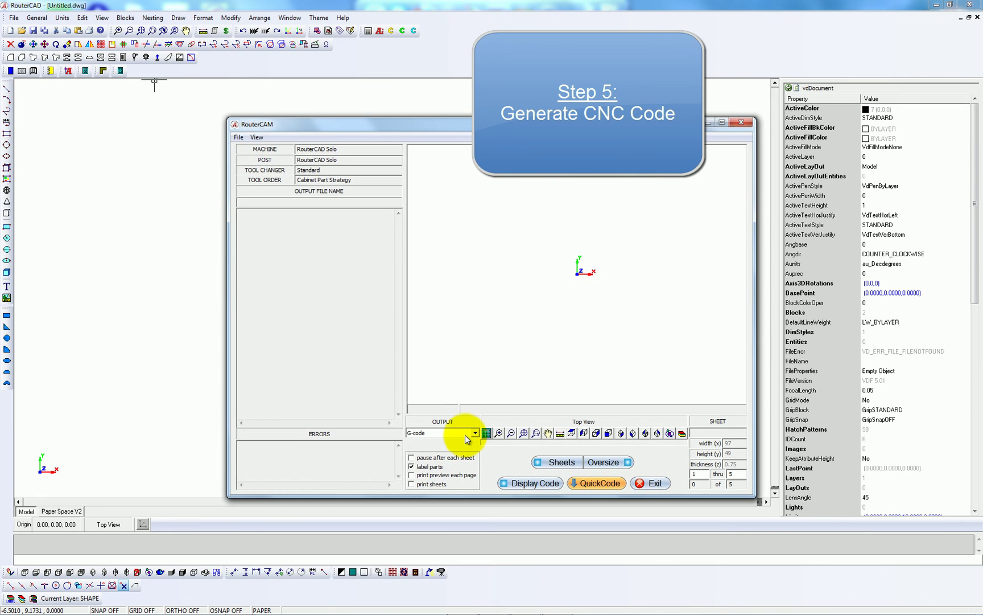
click(412, 458)
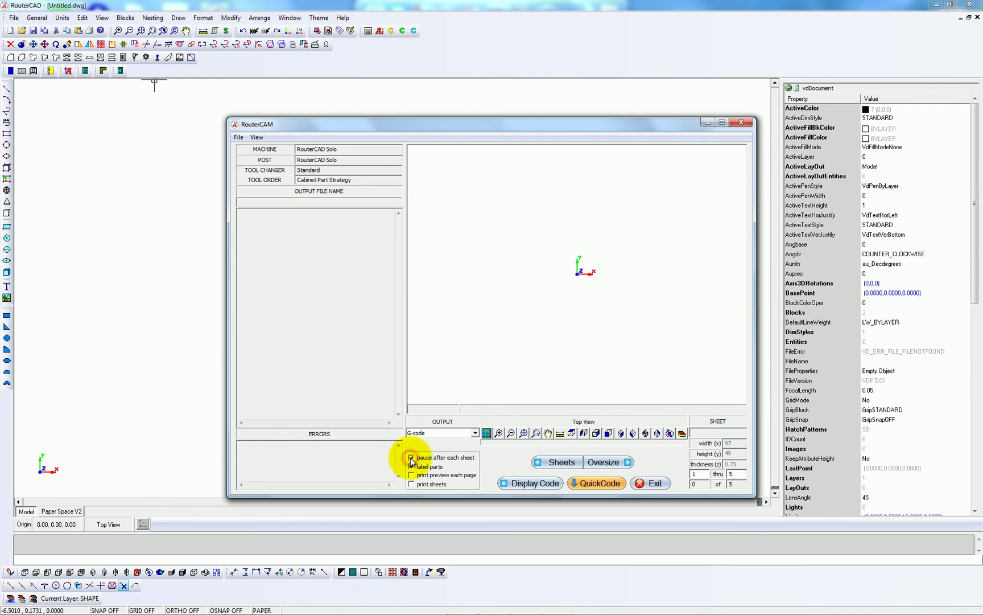
Step: Generate and display the G-code and part layout of the nested plywood sheets one sheet at a time
click(545, 484)
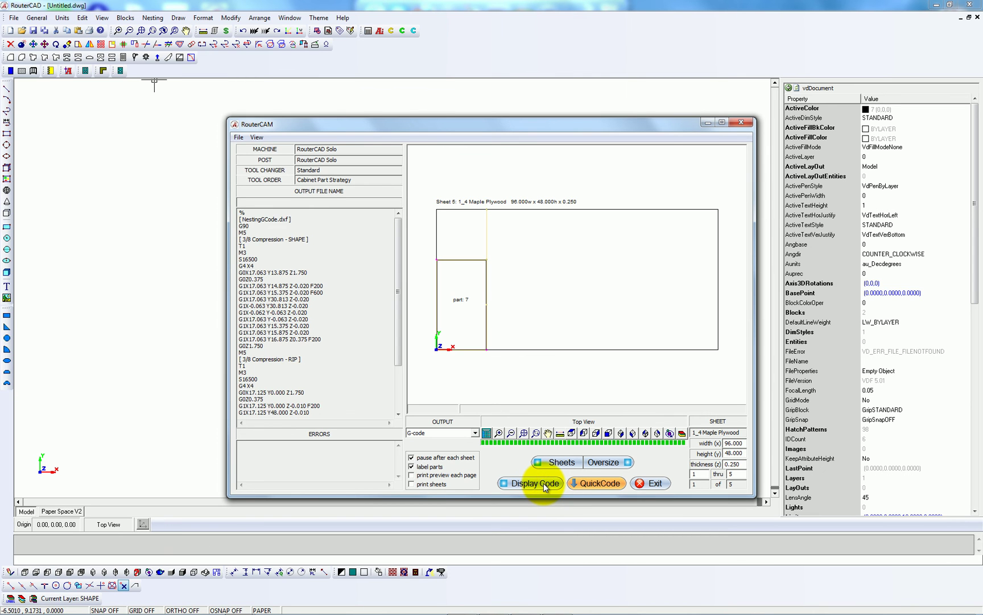
click(545, 483)
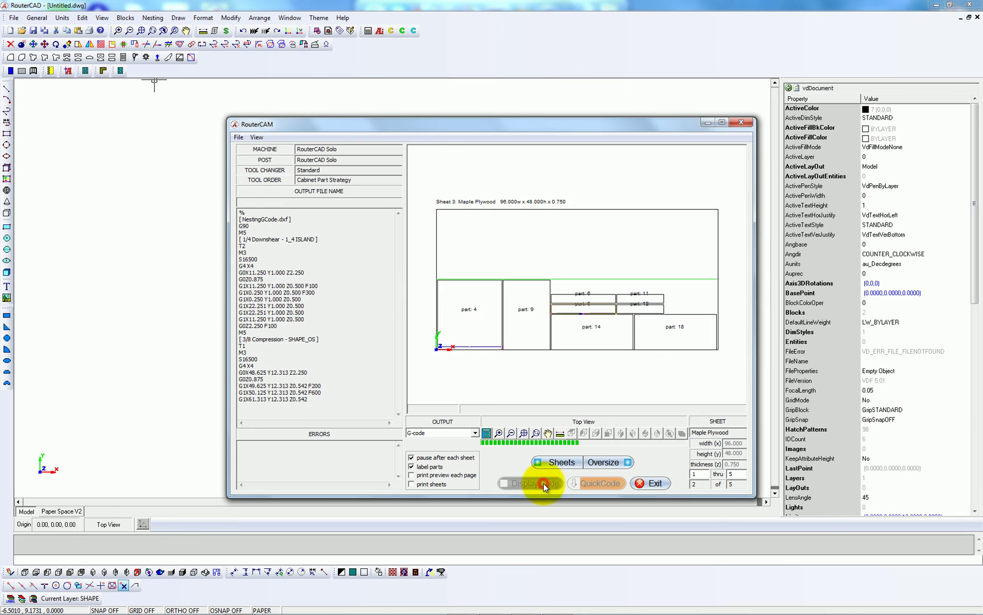
click(543, 482)
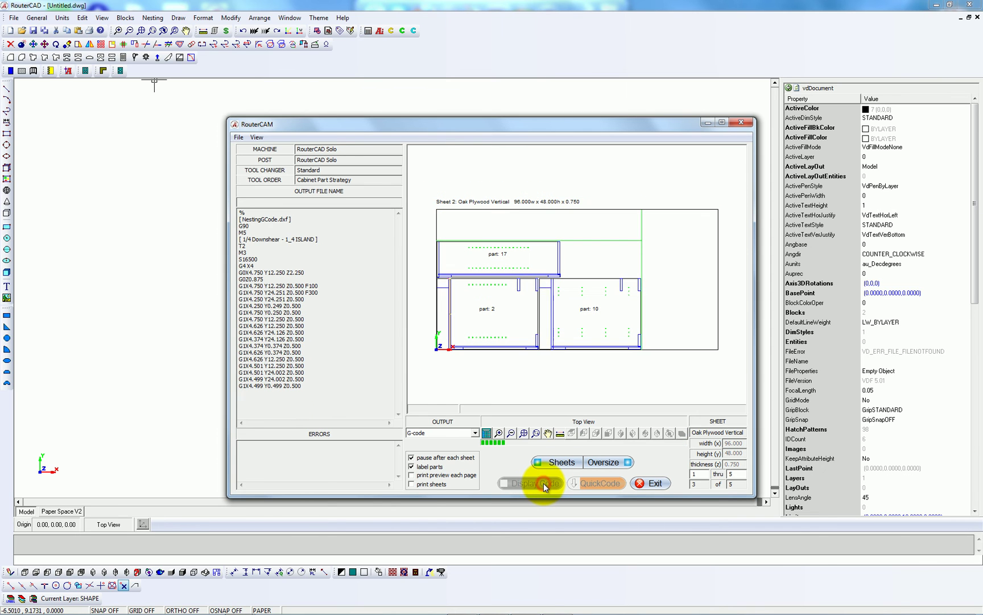